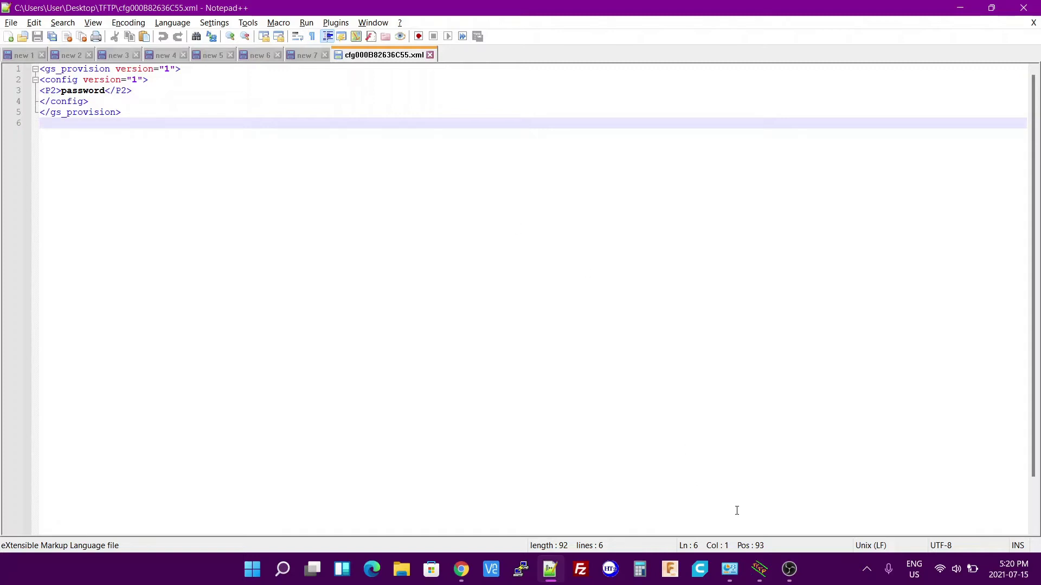
Review the server's GLOBAL services and TFTP options: security None, port 69, bound to 192.168.69.1.
{"action": "left_click", "coordinate": [760, 570]}
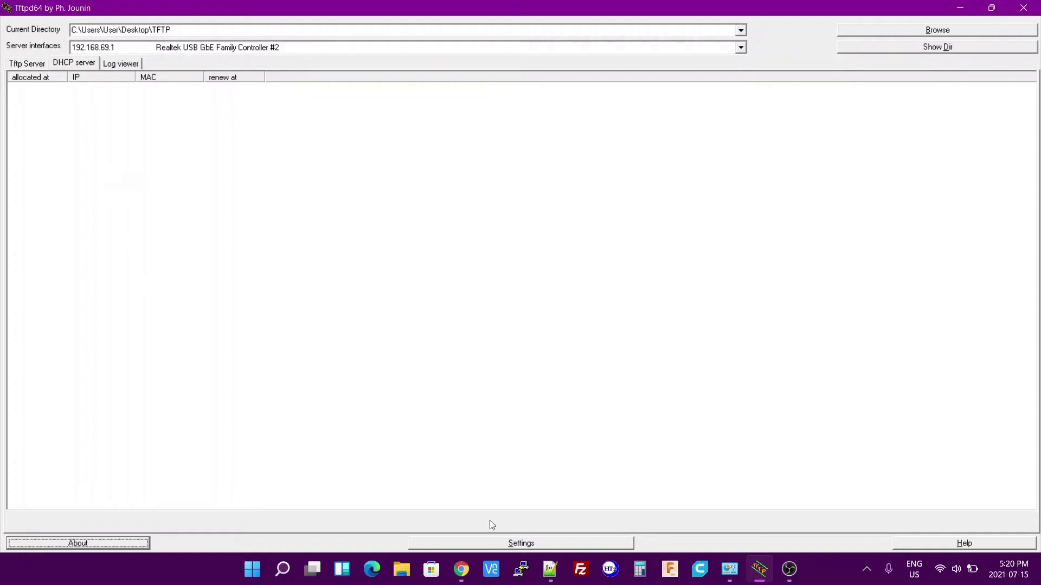
{"action": "left_click", "coordinate": [483, 544]}
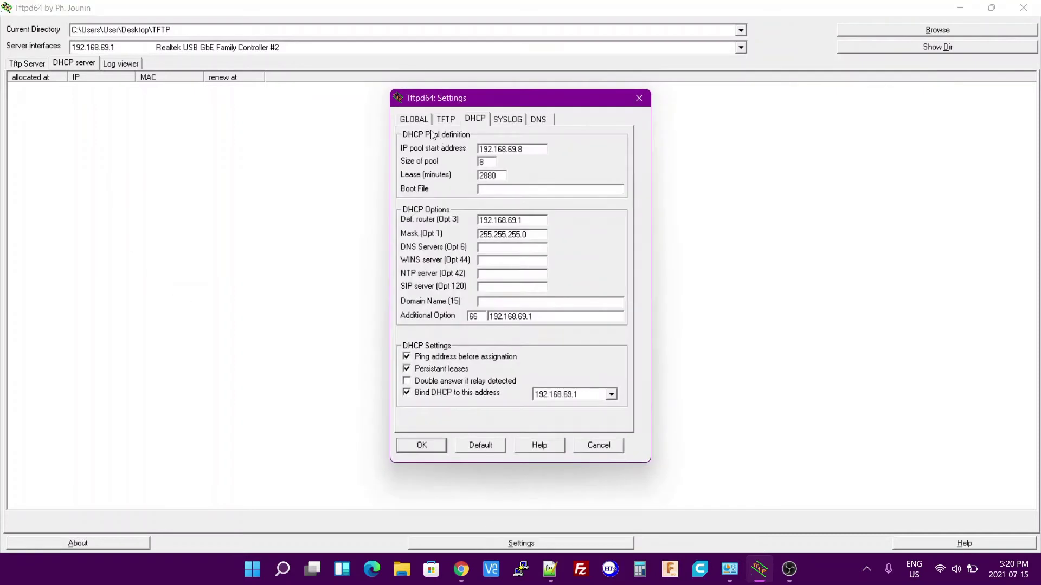
{"action": "left_click", "coordinate": [414, 122]}
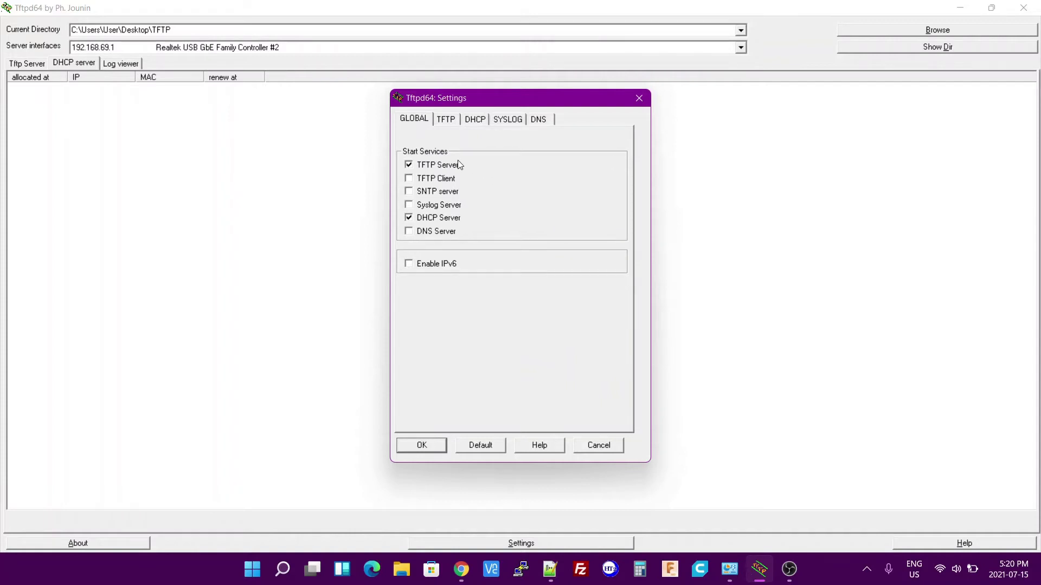
{"action": "left_click", "coordinate": [446, 122]}
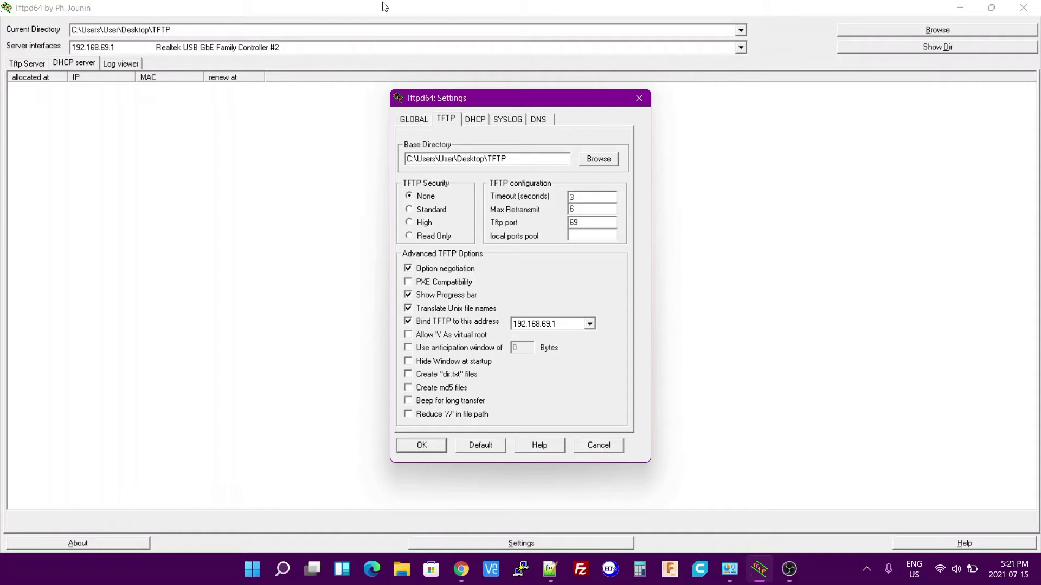
Check the DHCP pool starting at 192.168.69.8 with default router 192.168.69.1 and option 66.
{"action": "left_click", "coordinate": [475, 120]}
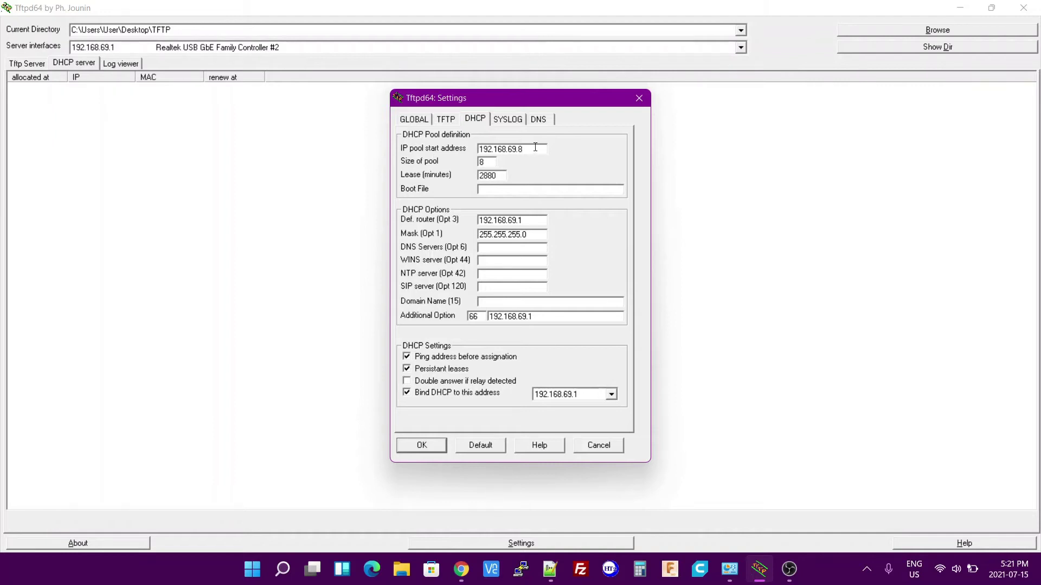
{"action": "left_click", "coordinate": [531, 222]}
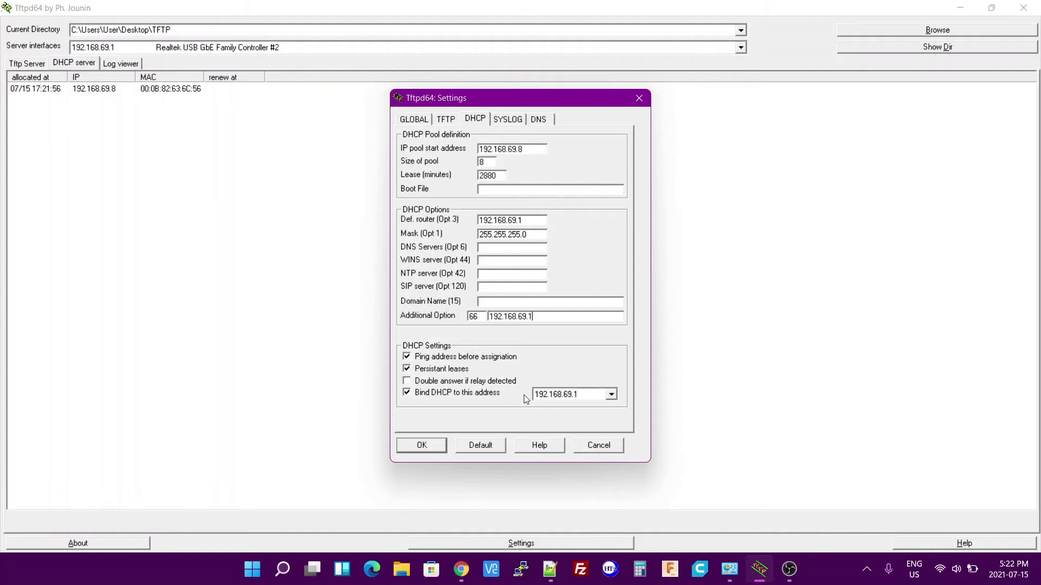
Accept the settings, check the 192.168.69.8 lease, and open the log viewer.
{"action": "left_click", "coordinate": [420, 446]}
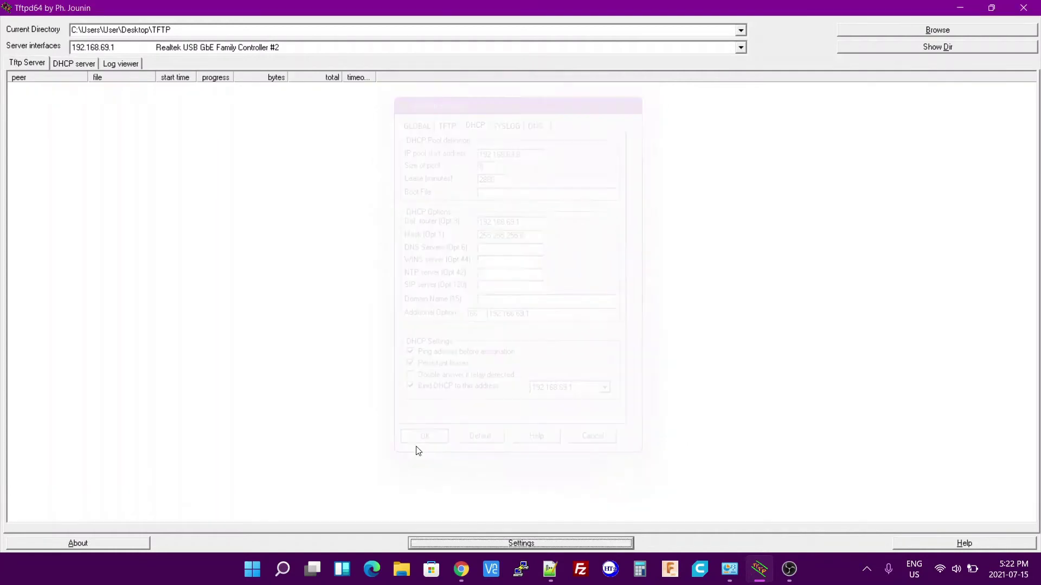
{"action": "left_click", "coordinate": [72, 64]}
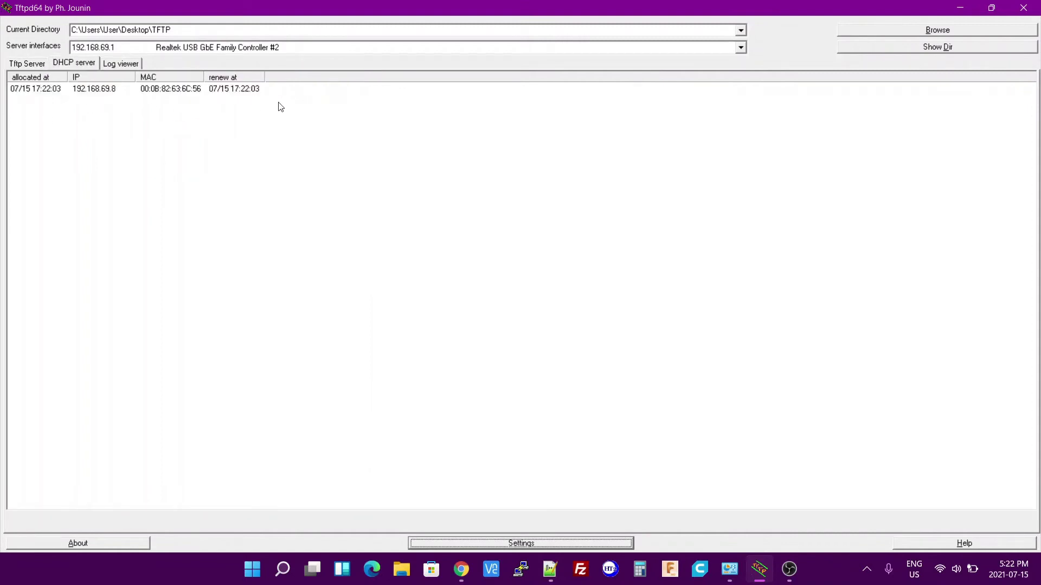
{"action": "left_click", "coordinate": [121, 64]}
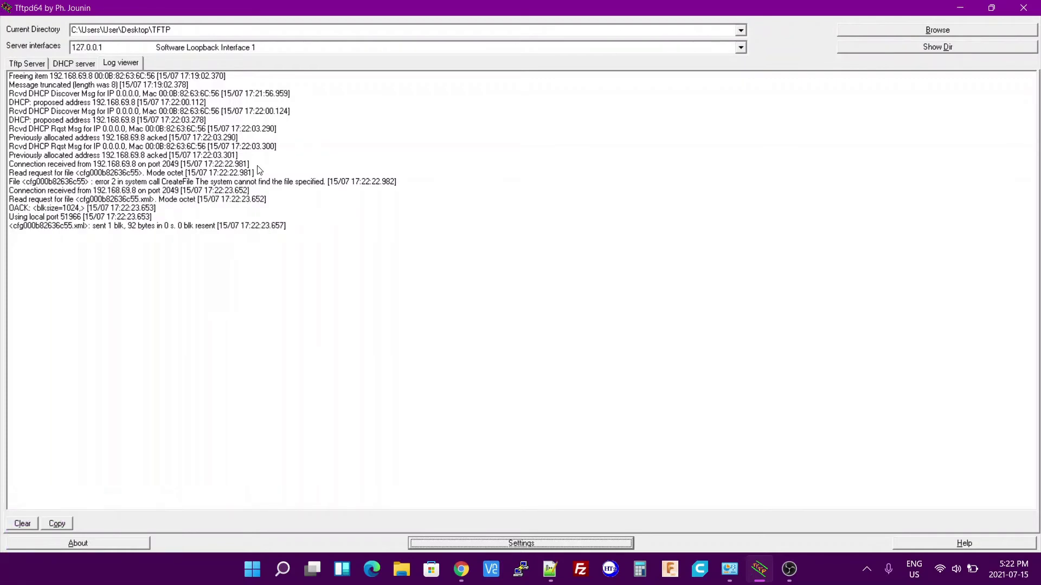
Verify the log shows cfg000b82636c55.xml read and sent in 1 block, then clear the log.
{"action": "left_click", "coordinate": [27, 191]}
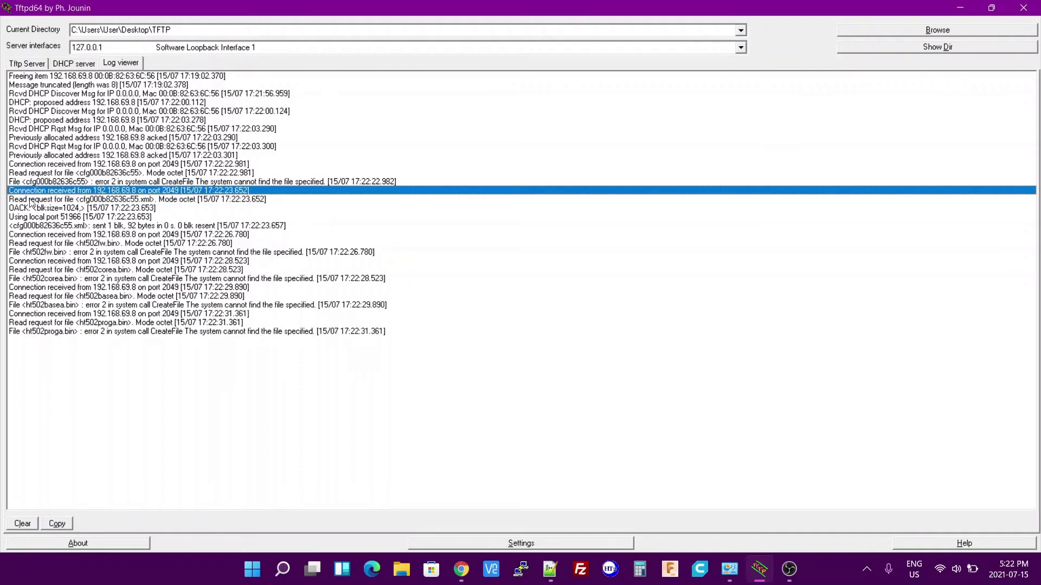
{"action": "left_click", "coordinate": [116, 199]}
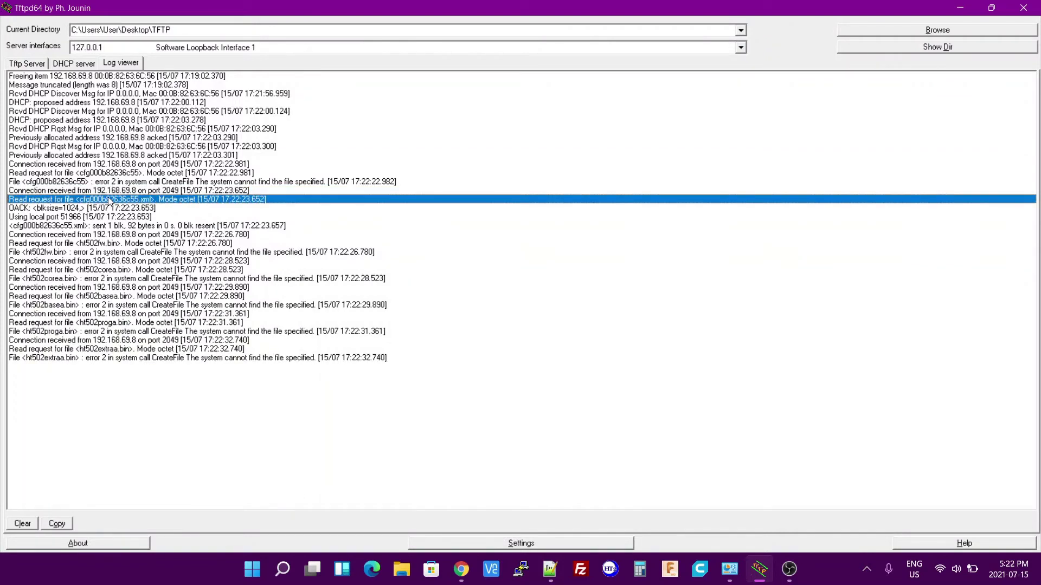
{"action": "left_click", "coordinate": [131, 226]}
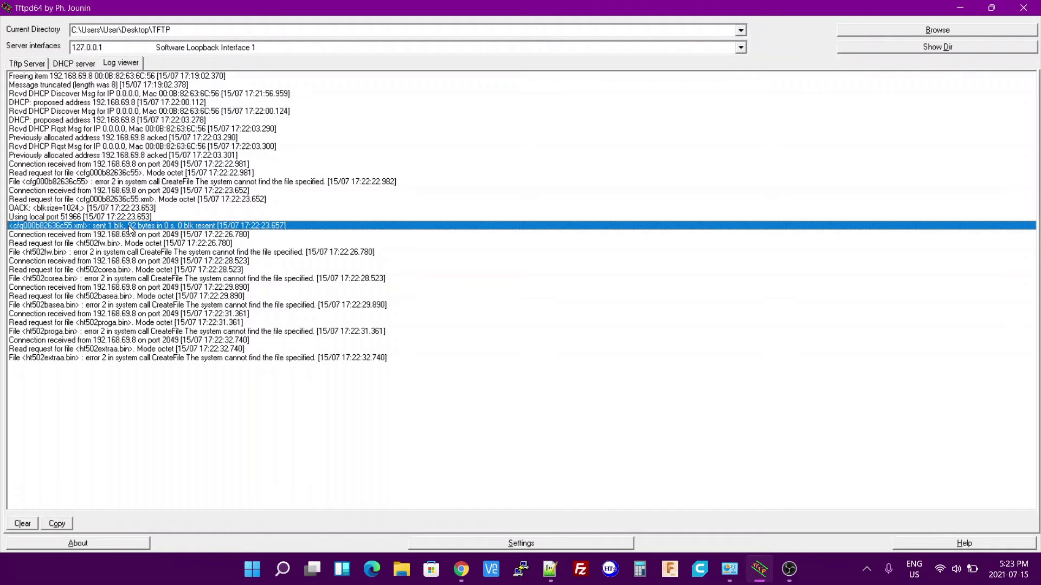
{"action": "left_click", "coordinate": [22, 524]}
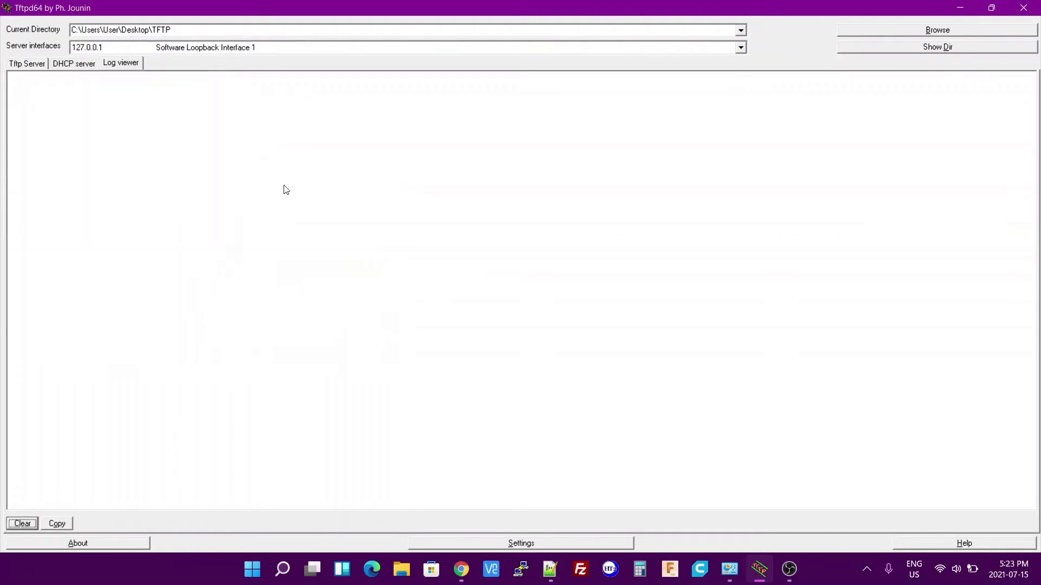
Reload 192.168.69.8 in Chrome, which still times out.
{"action": "key", "text": "alt+Tab"}
{"action": "key", "text": "alt+Tab"}
{"action": "key", "text": "alt+Tab"}
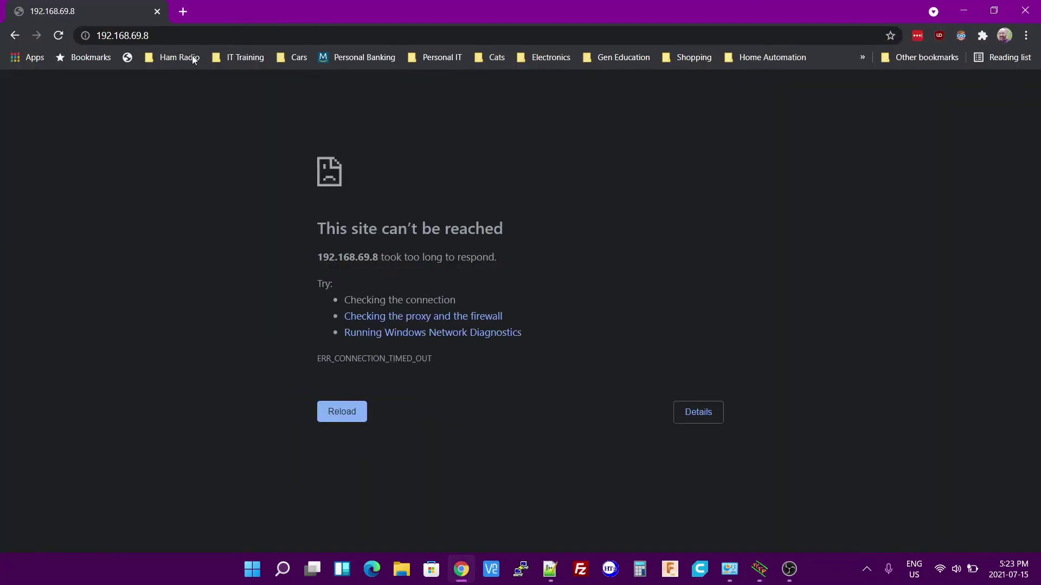
{"action": "left_click", "coordinate": [193, 37]}
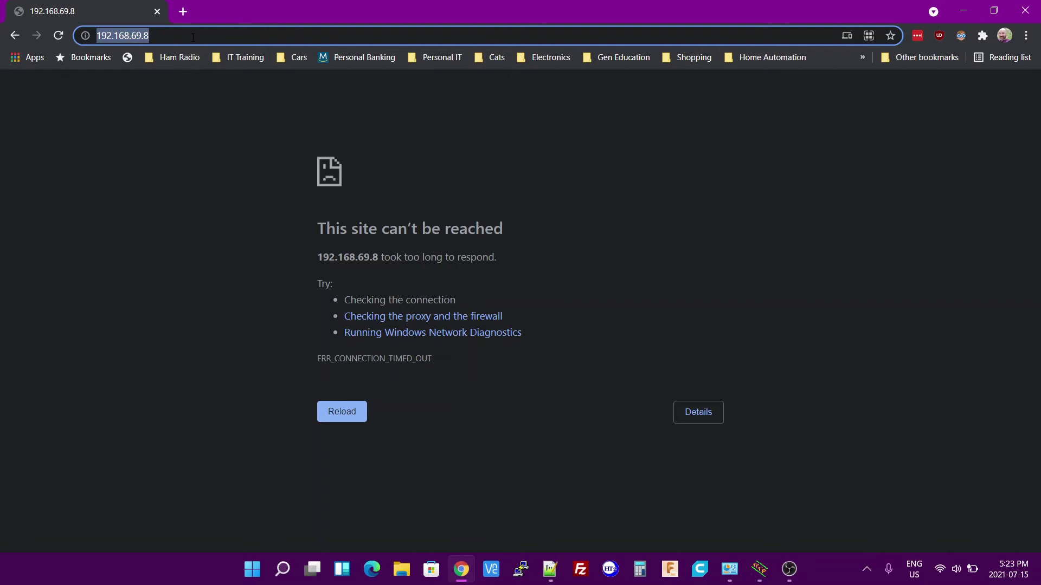
{"action": "key", "text": "Return"}
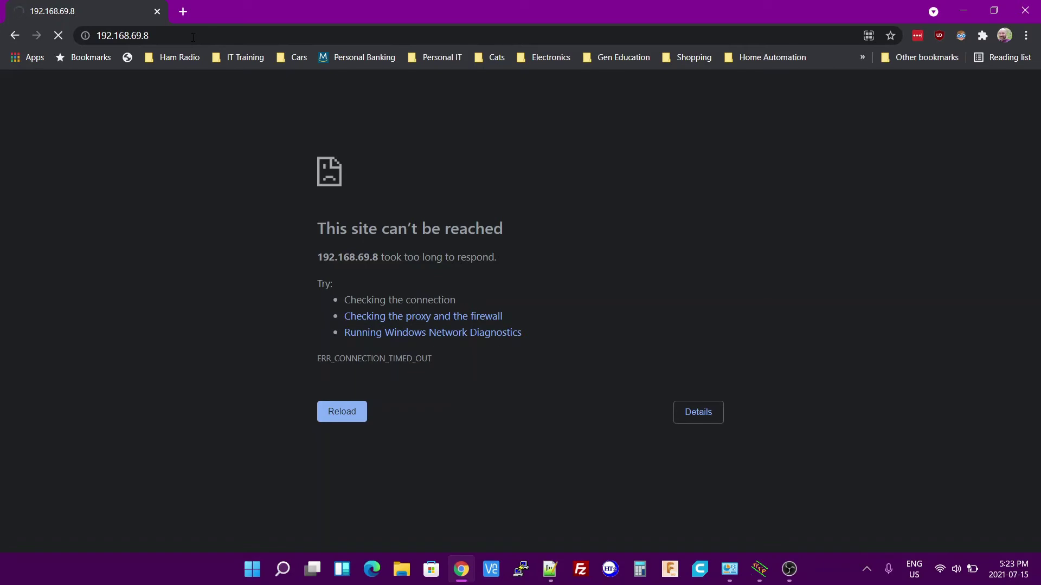
Check the renewed 192.168.69.8 lease and xml fetch in the log, then return to Chrome's login page.
{"action": "key", "text": "alt+Tab"}
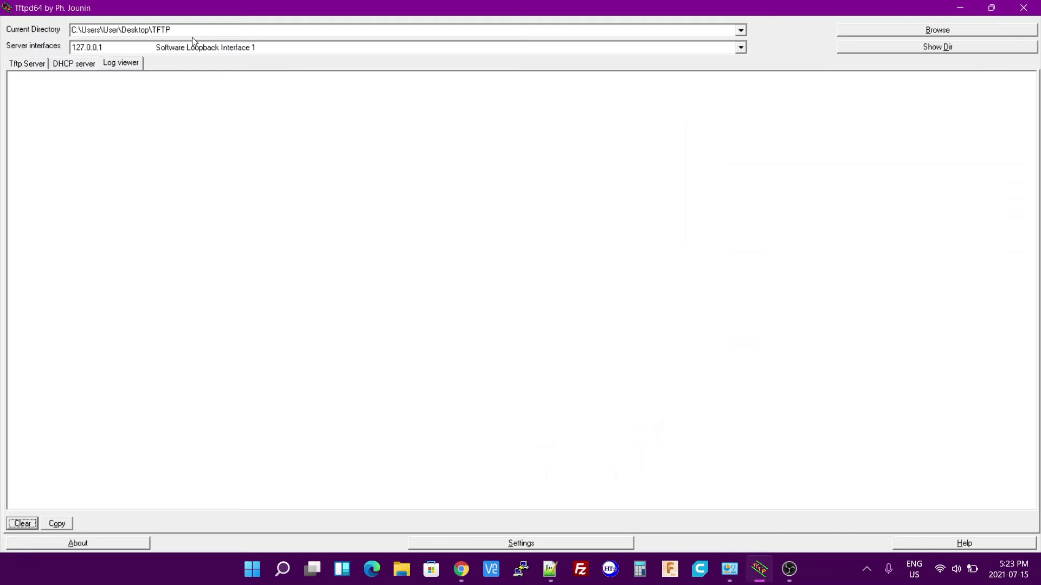
{"action": "left_click", "coordinate": [82, 64]}
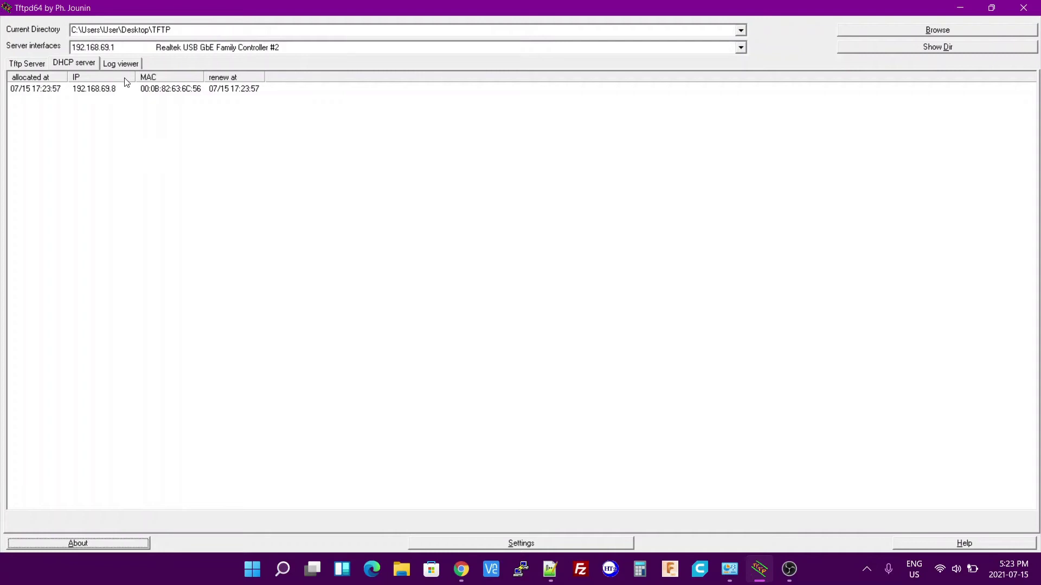
{"action": "left_click", "coordinate": [114, 64]}
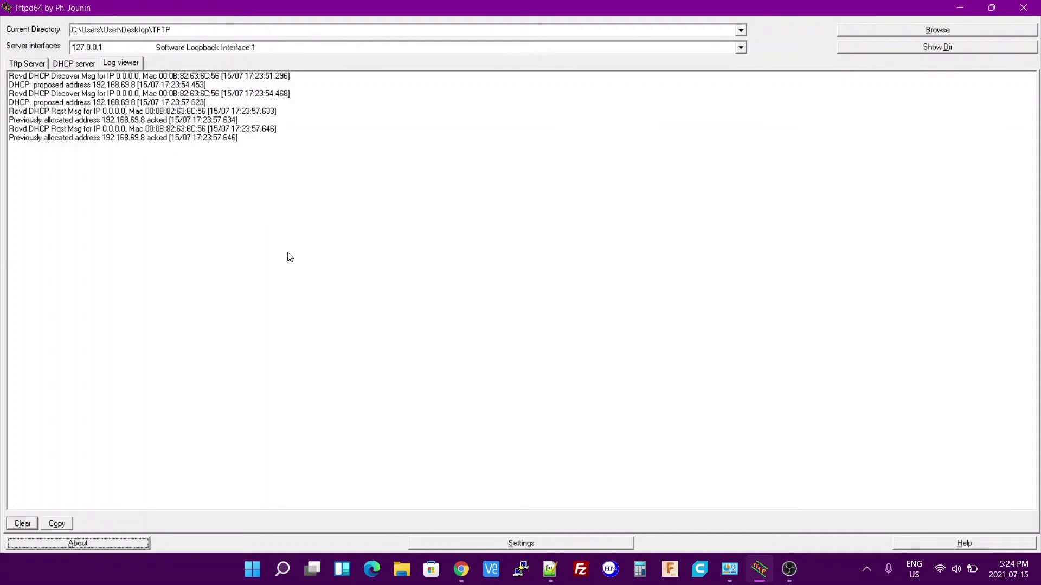
{"action": "key", "text": "alt+Tab"}
{"action": "key", "text": "alt+Tab"}
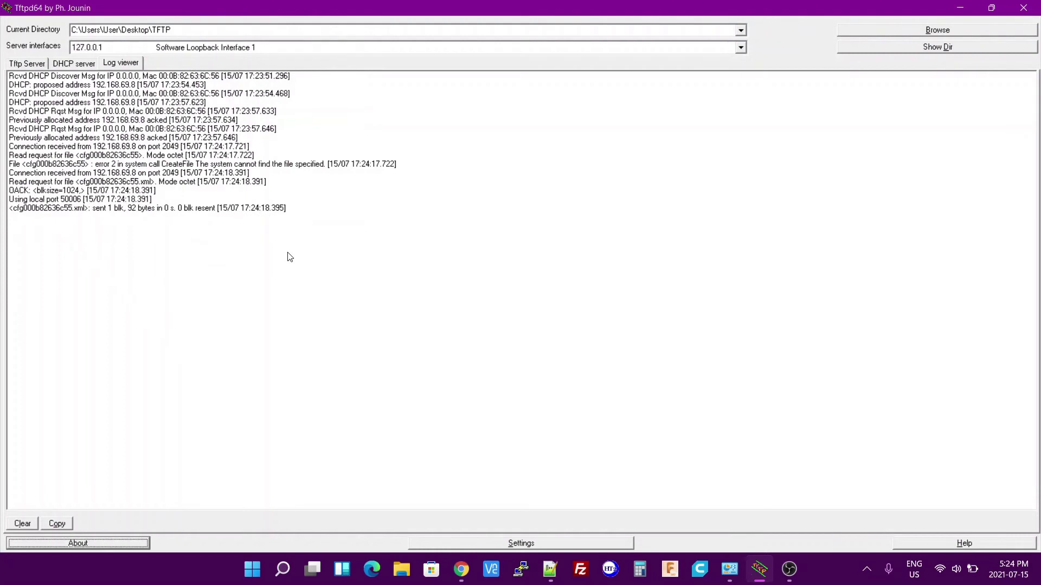
{"action": "key", "text": "alt+Tab"}
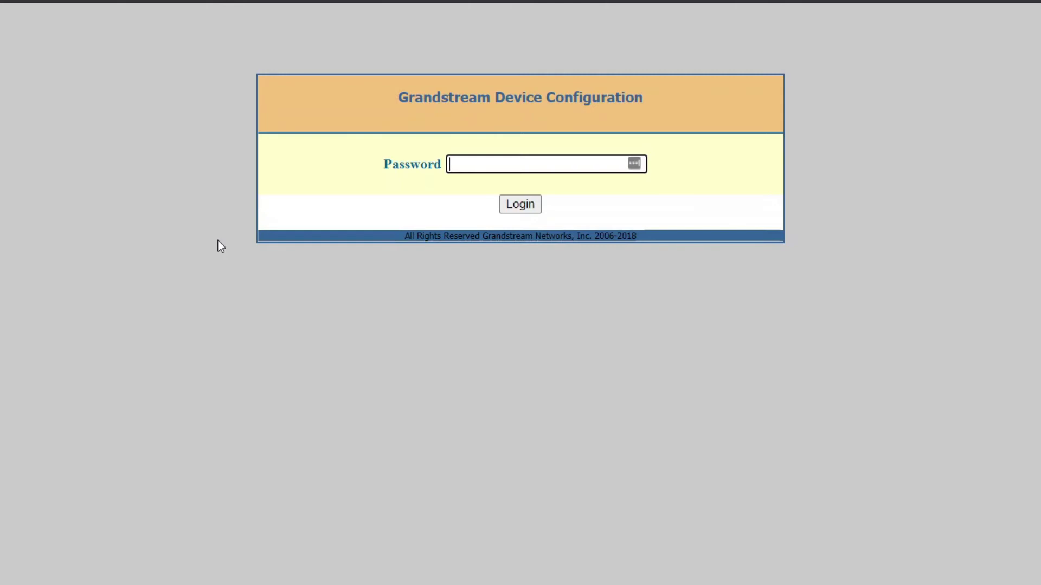
Log in with the admin password, dismiss the LastPass prompt, and go to Basic Settings.
{"action": "type", "text": "admin"}
{"action": "key", "text": "Return"}
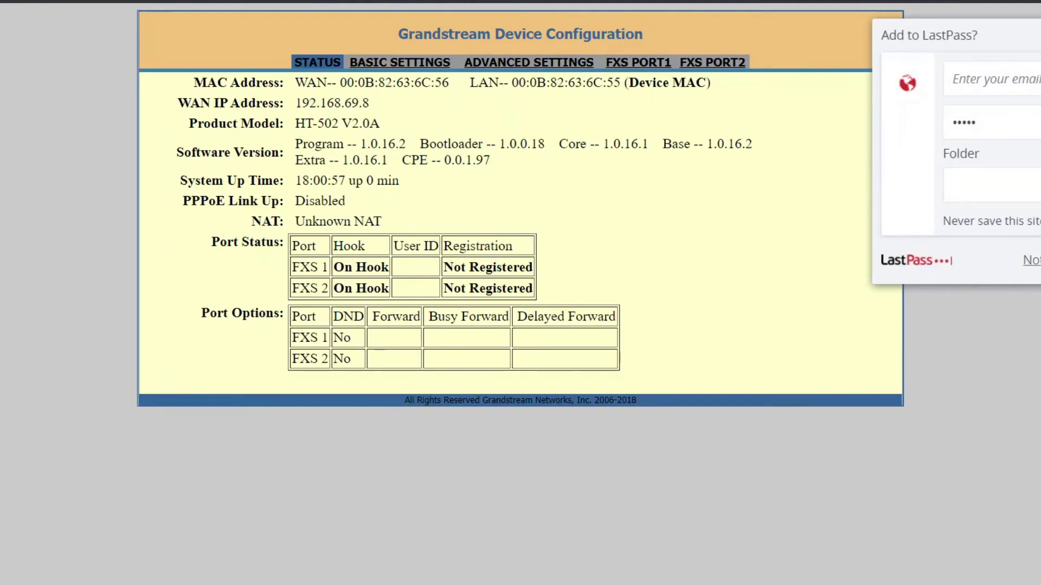
{"action": "key", "text": "Escape"}
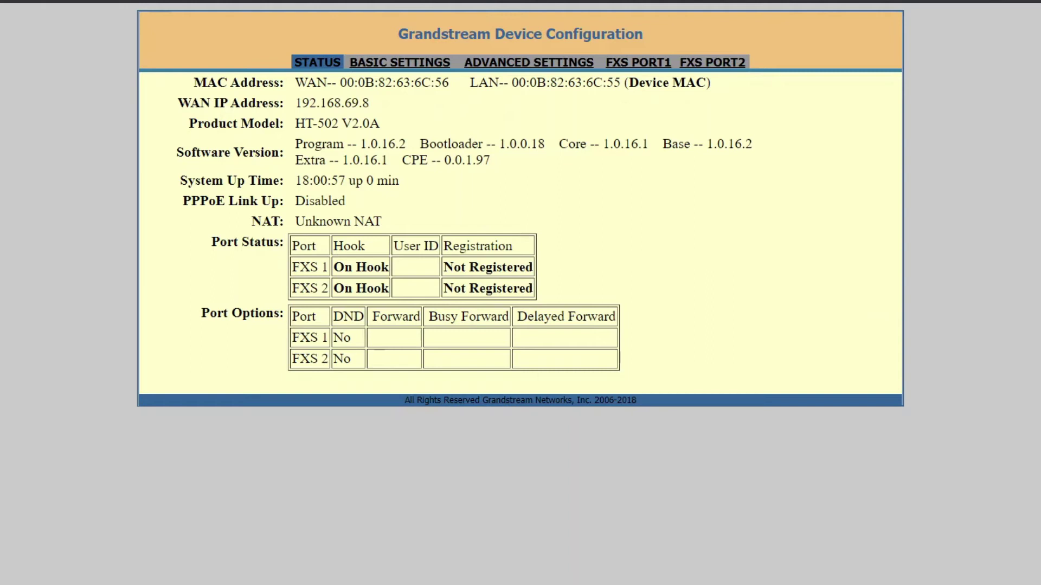
{"action": "left_click", "coordinate": [385, 65]}
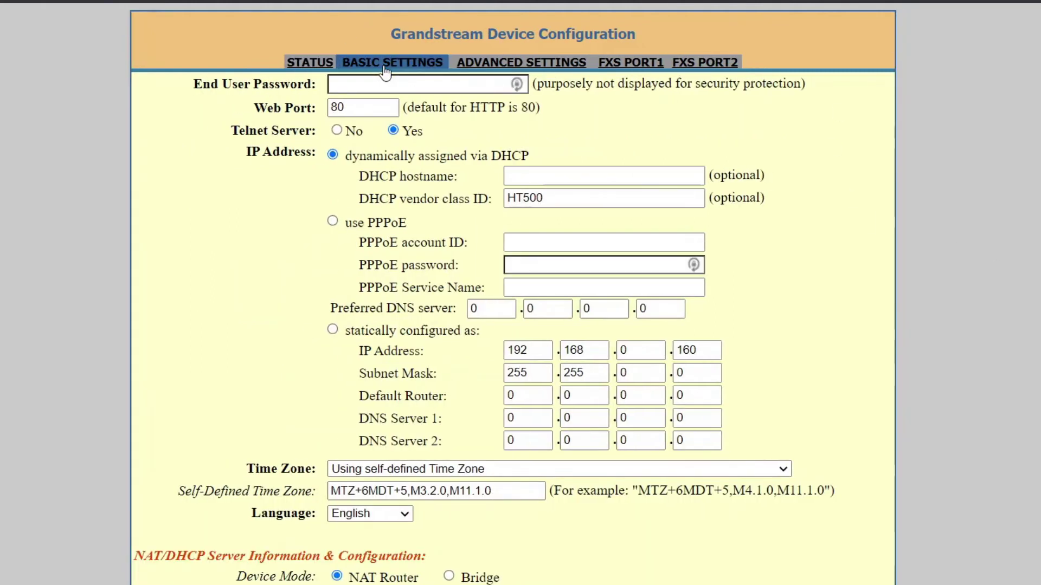
Set Enable LAN DHCP to No and Device Mode to Bridge on Basic Settings.
{"action": "scroll", "coordinate": [203, 379], "scroll_direction": "down", "scroll_amount": 3}
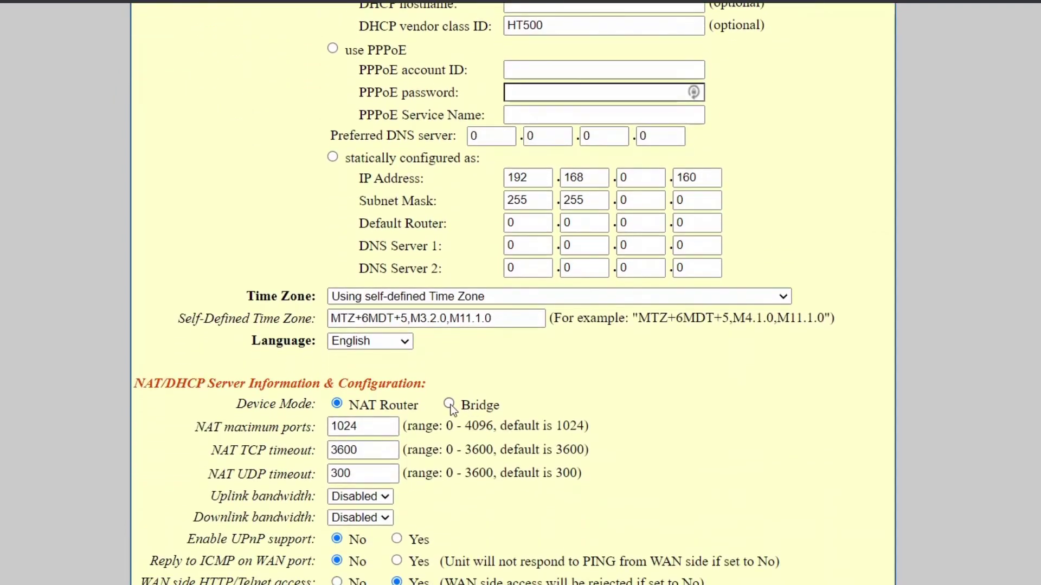
{"action": "scroll", "coordinate": [211, 499], "scroll_direction": "down", "scroll_amount": 3}
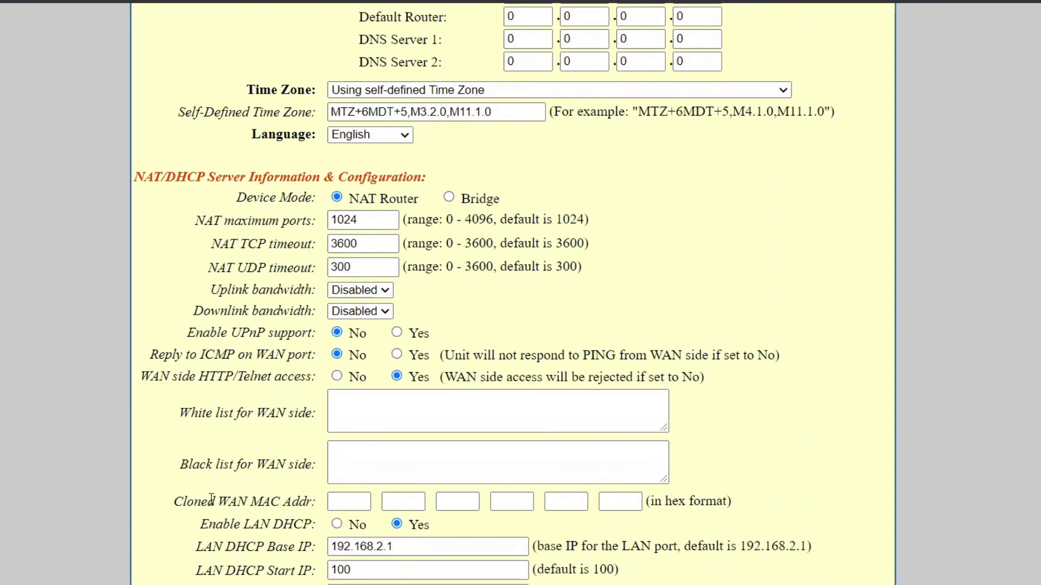
{"action": "scroll", "coordinate": [215, 473], "scroll_direction": "up", "scroll_amount": 4}
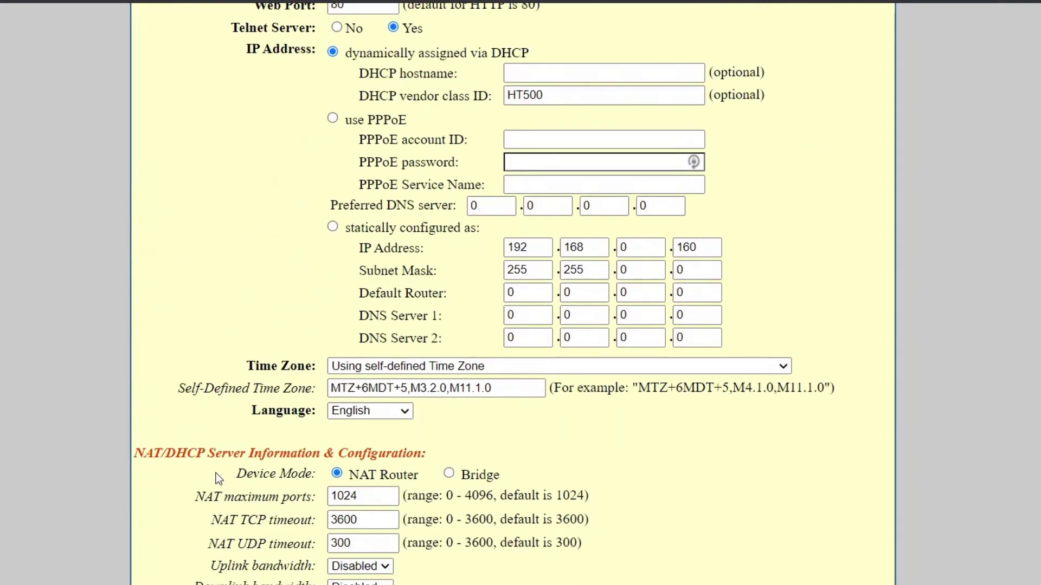
{"action": "left_click_drag", "start_coordinate": [384, 249], "coordinate": [425, 251]}
{"action": "left_click", "coordinate": [427, 254]}
{"action": "scroll", "coordinate": [201, 461], "scroll_direction": "down", "scroll_amount": 7}
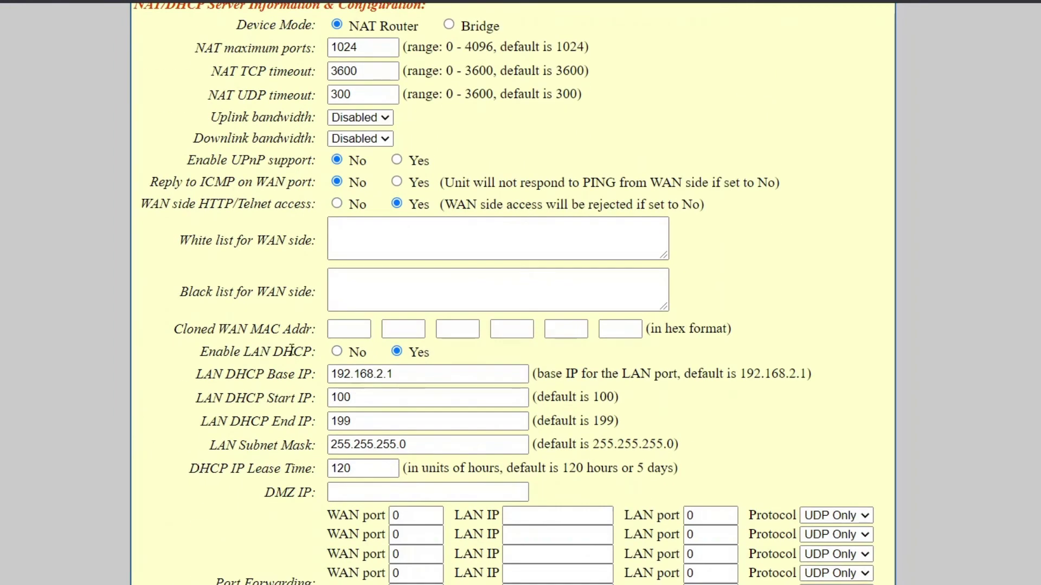
{"action": "left_click", "coordinate": [340, 355]}
{"action": "scroll", "coordinate": [466, 162], "scroll_direction": "up", "scroll_amount": 2}
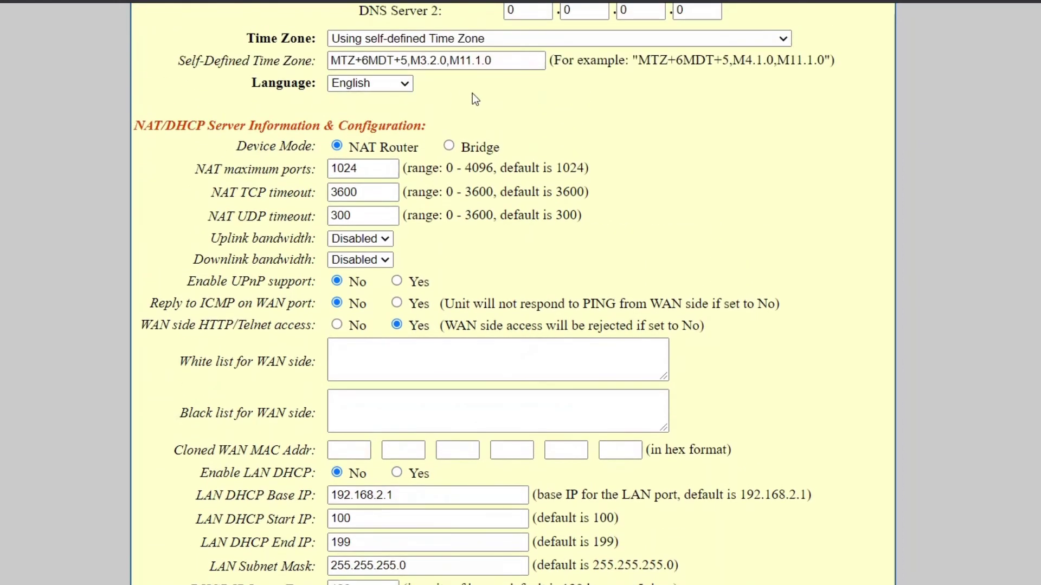
{"action": "left_click", "coordinate": [448, 147]}
{"action": "scroll", "coordinate": [272, 363], "scroll_direction": "down", "scroll_amount": 2}
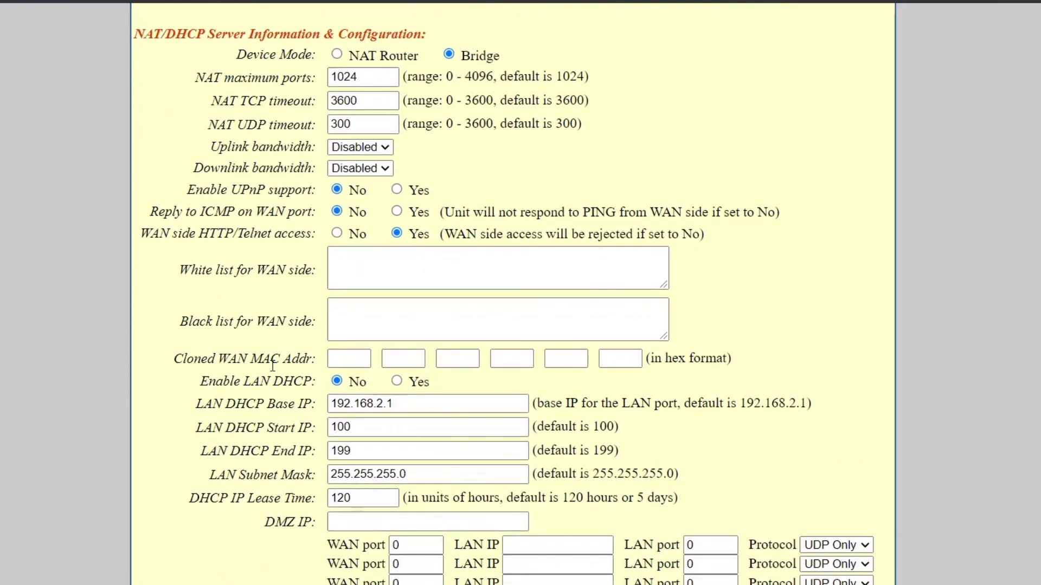
{"action": "scroll", "coordinate": [272, 362], "scroll_direction": "up", "scroll_amount": 10}
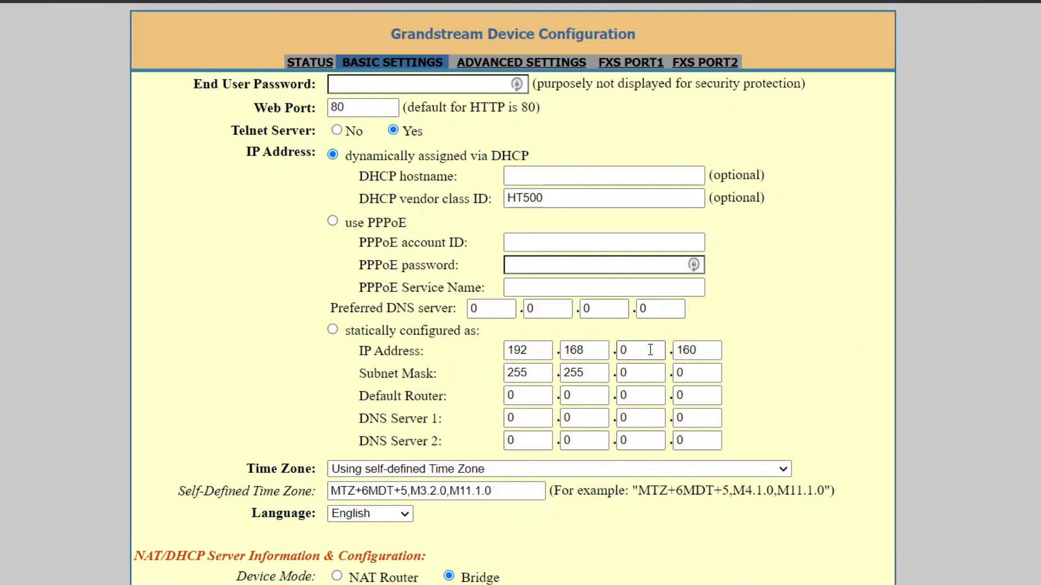
In Advanced Settings, set Firmware Server Path to 192.168.1.1 and start entering Config Server Path.
{"action": "left_click", "coordinate": [575, 71]}
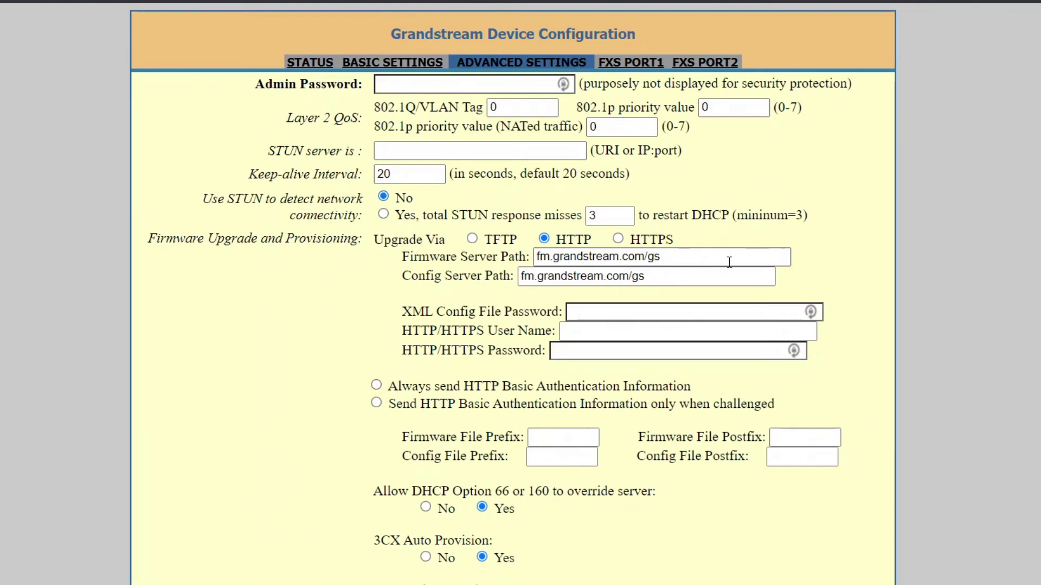
{"action": "left_click_drag", "start_coordinate": [659, 258], "coordinate": [480, 293]}
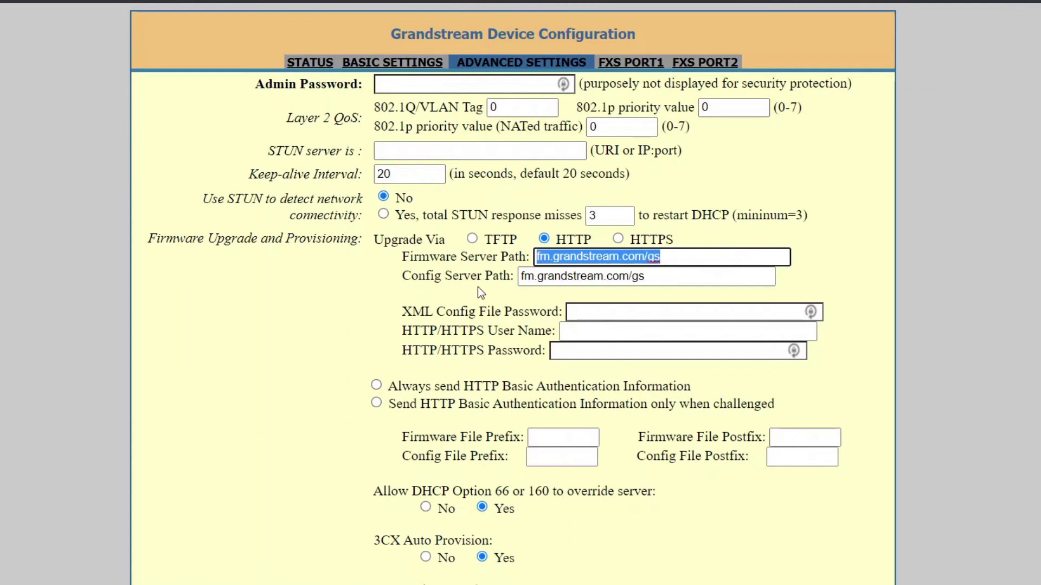
{"action": "type", "text": "192."}
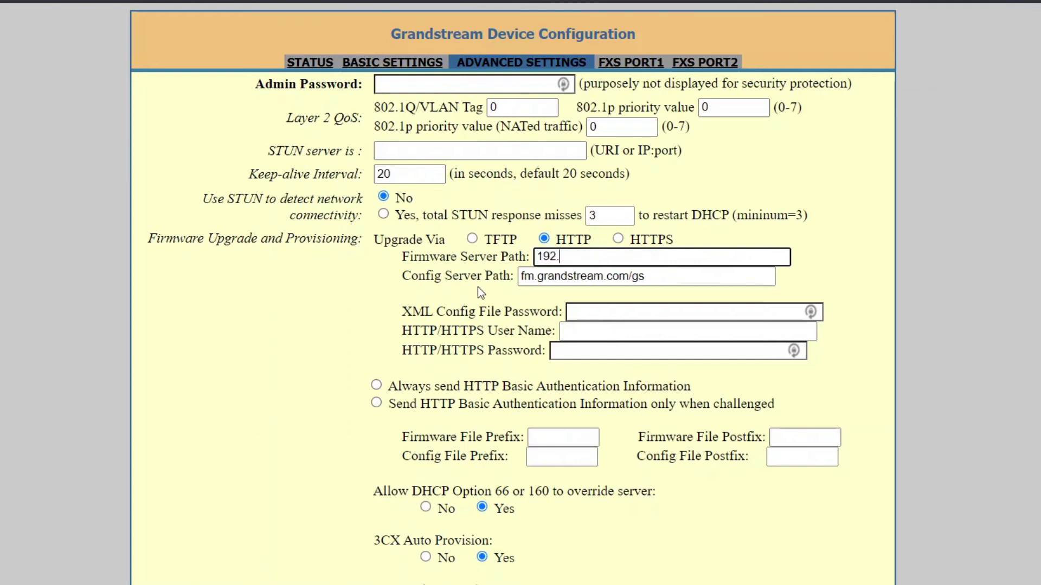
{"action": "type", "text": "168.1.1"}
{"action": "key", "text": "Tab"}
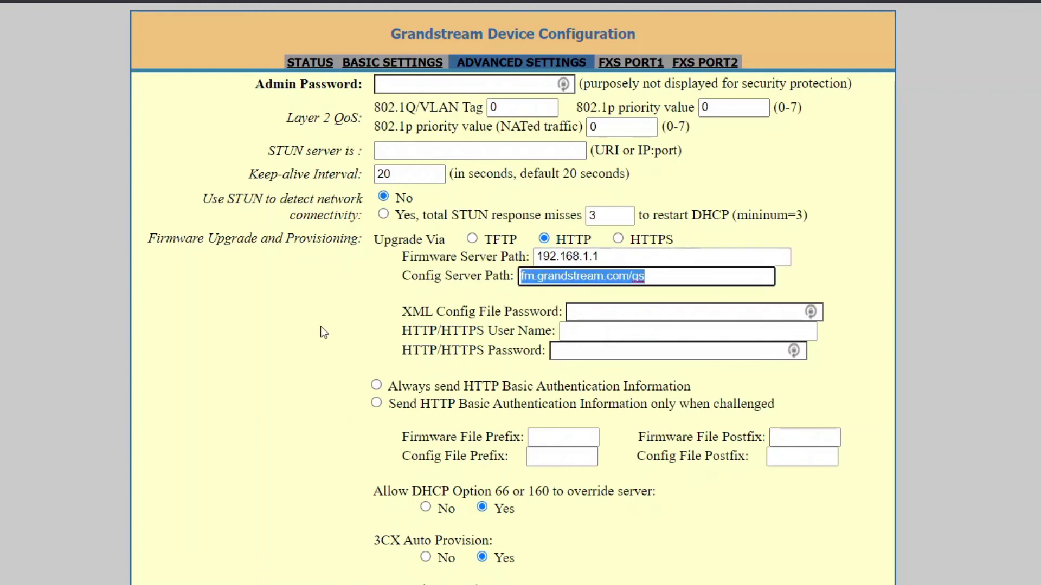
{"action": "type", "text": "192."}
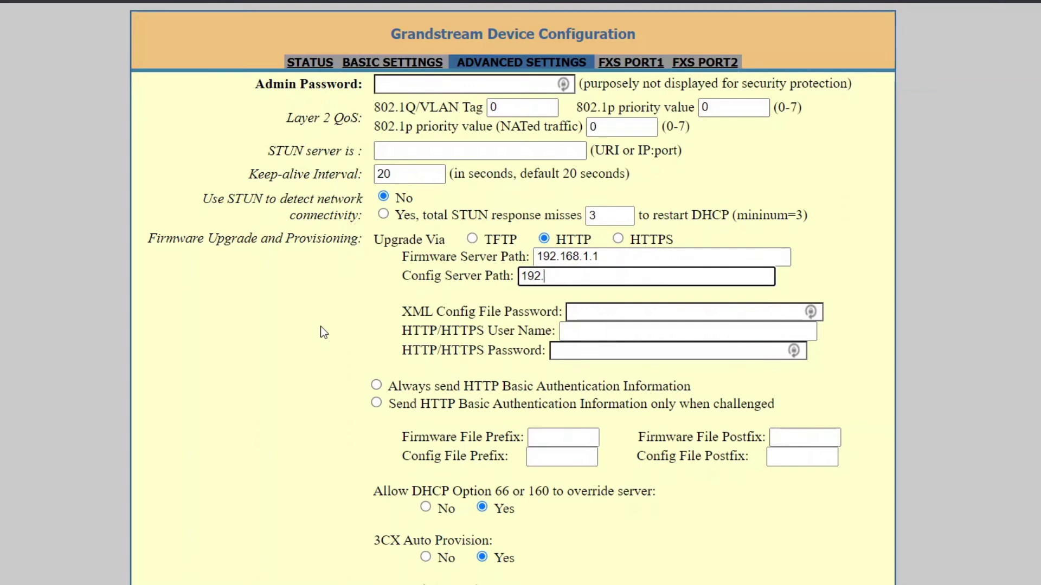
{"action": "type", "text": "168.1.1"}
Select 'Always Skip the Firmware Check', leaving automatic upgrade at No.
{"action": "scroll", "coordinate": [320, 326], "scroll_direction": "down", "scroll_amount": 1}
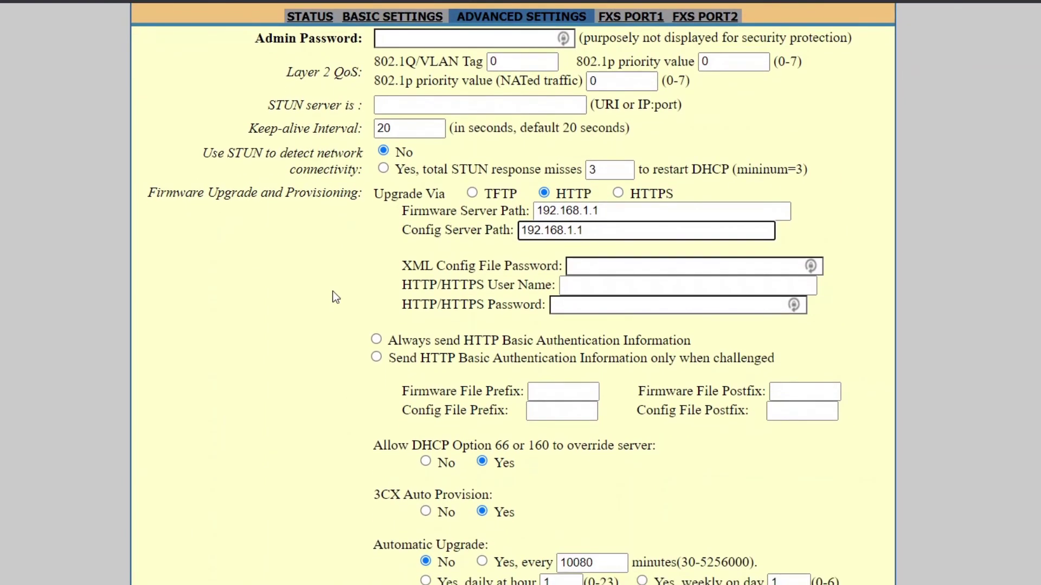
{"action": "scroll", "coordinate": [336, 298], "scroll_direction": "down", "scroll_amount": 2}
{"action": "scroll", "coordinate": [335, 298], "scroll_direction": "down", "scroll_amount": 3}
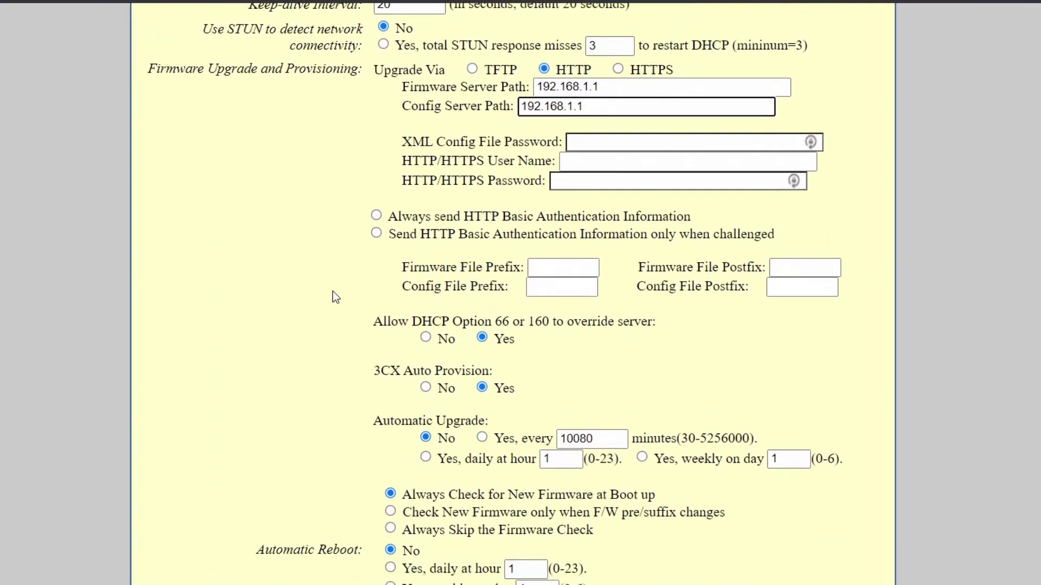
{"action": "left_click", "coordinate": [392, 438]}
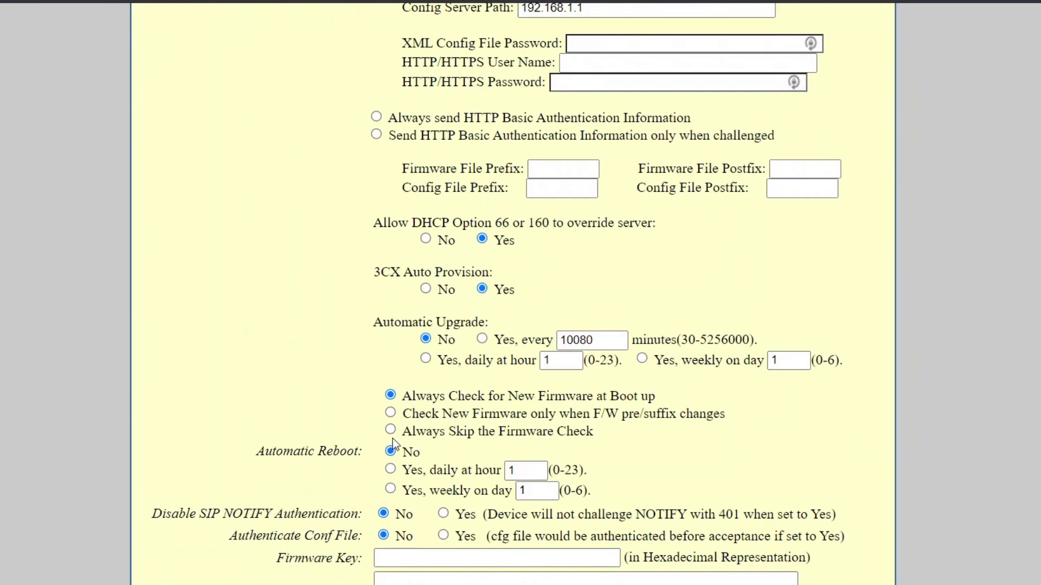
{"action": "right_click", "coordinate": [393, 431]}
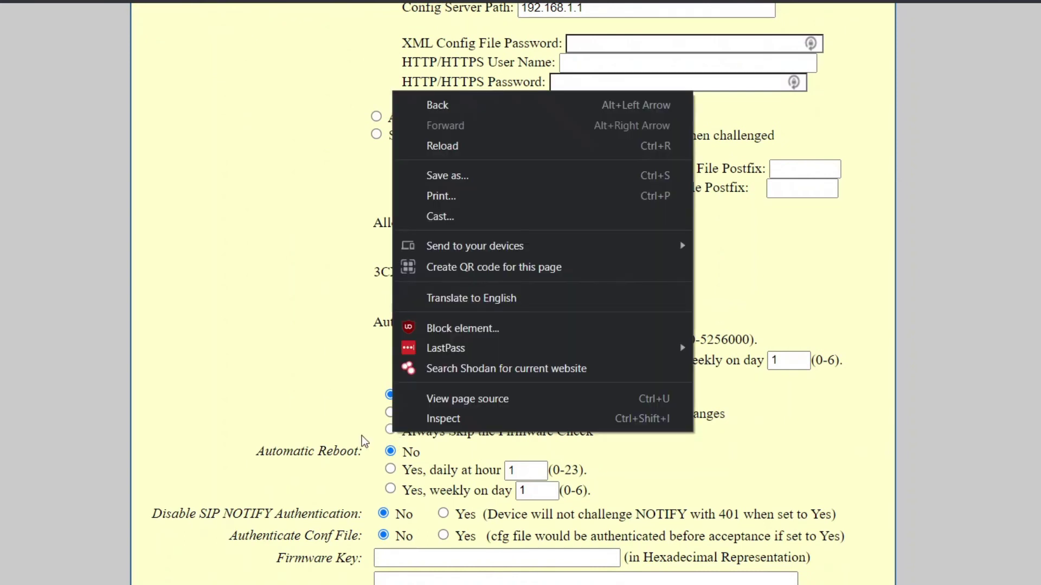
{"action": "left_click", "coordinate": [362, 436]}
{"action": "left_click", "coordinate": [390, 430]}
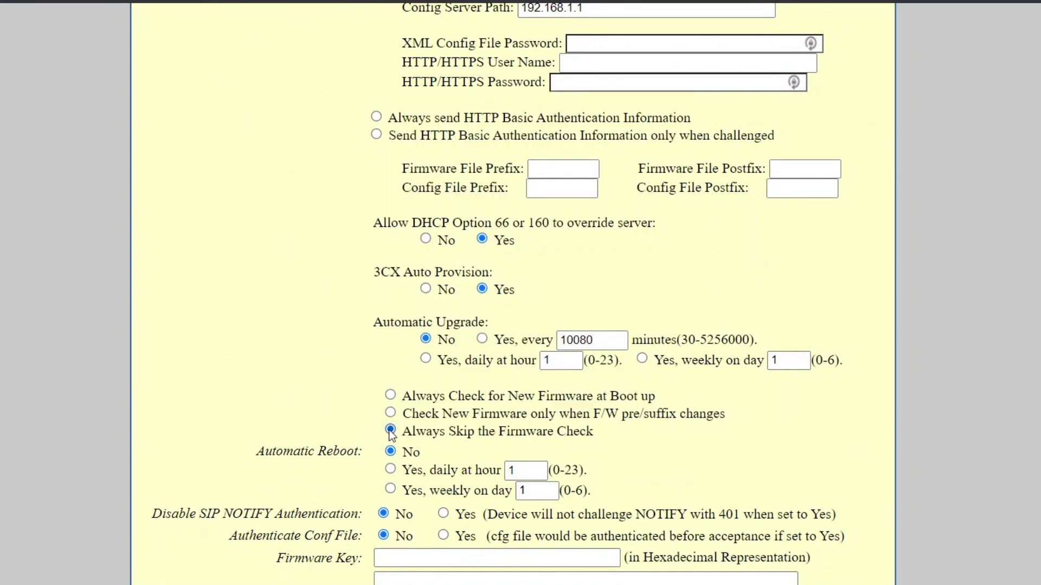
{"action": "scroll", "coordinate": [276, 484], "scroll_direction": "down", "scroll_amount": 3}
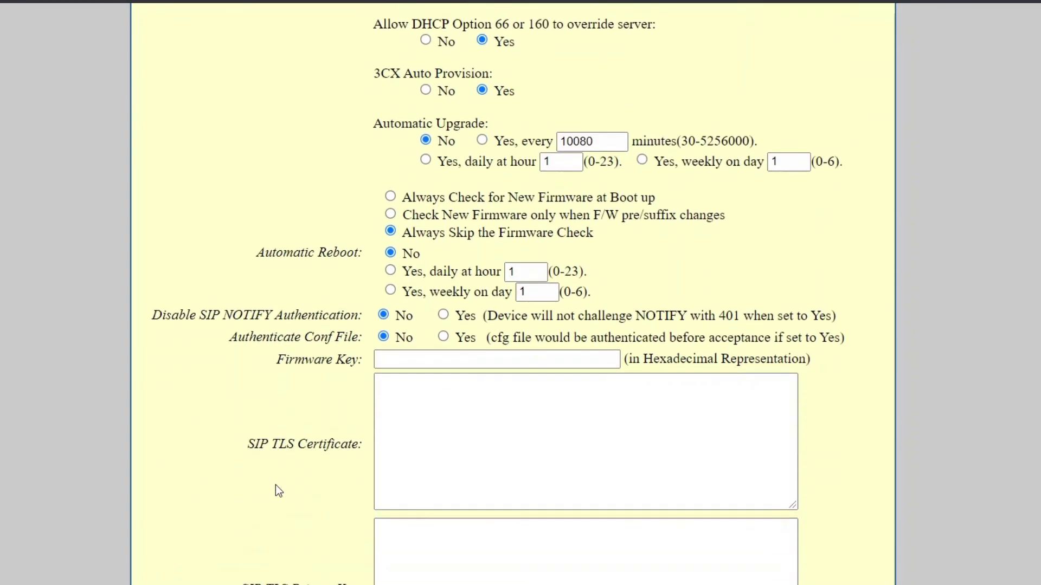
{"action": "scroll", "coordinate": [279, 491], "scroll_direction": "down", "scroll_amount": 5}
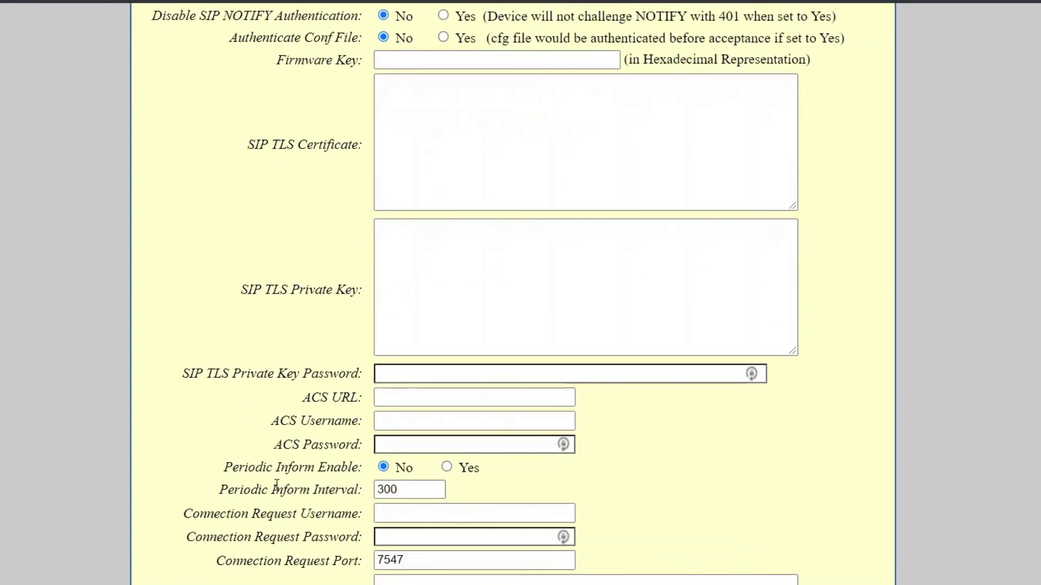
{"action": "scroll", "coordinate": [276, 484], "scroll_direction": "up", "scroll_amount": 8}
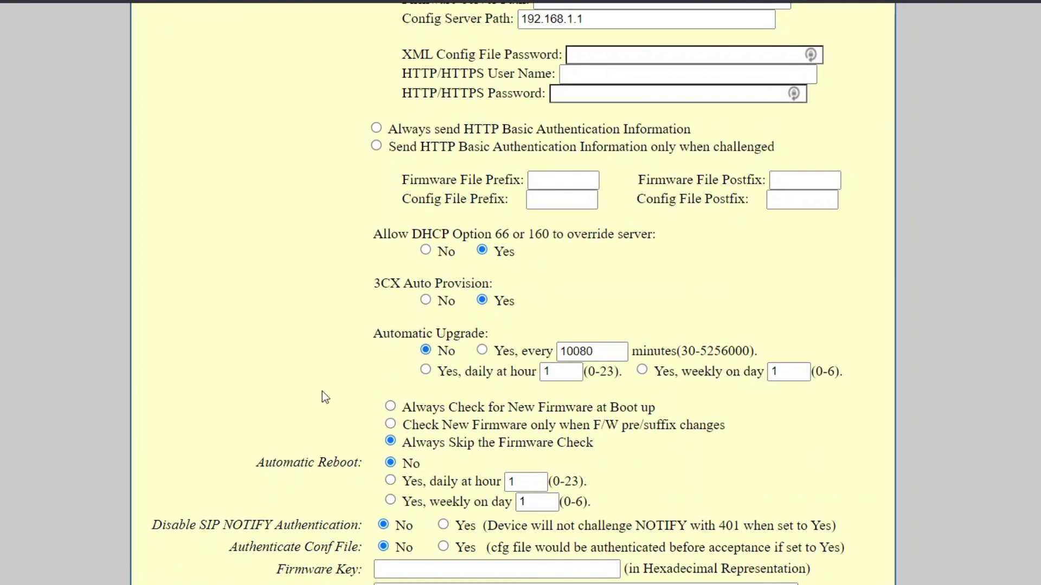
{"action": "scroll", "coordinate": [322, 391], "scroll_direction": "up", "scroll_amount": 4}
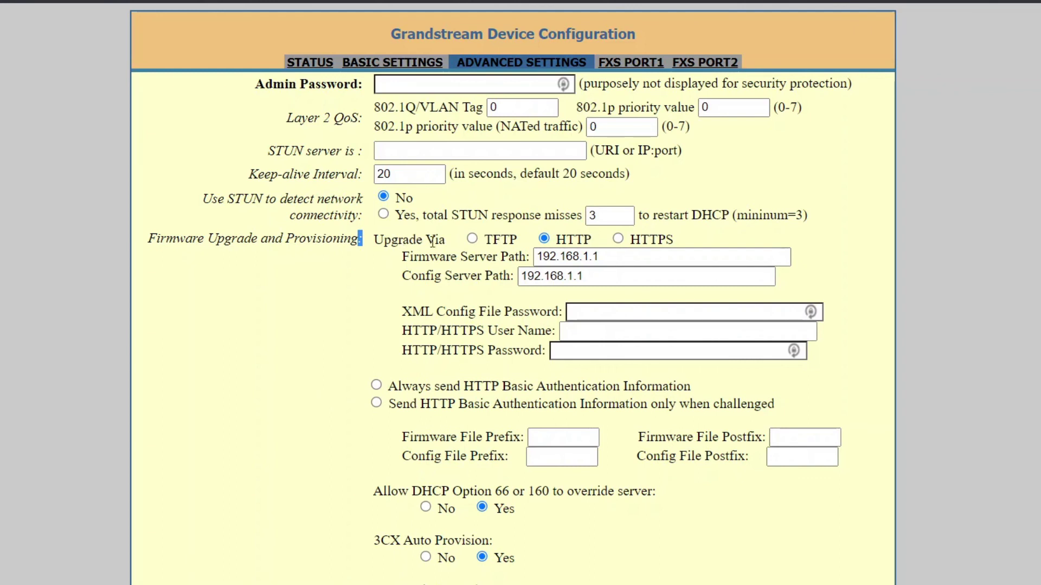
{"action": "left_click", "coordinate": [429, 278]}
{"action": "left_click_drag", "start_coordinate": [340, 239], "coordinate": [217, 223]}
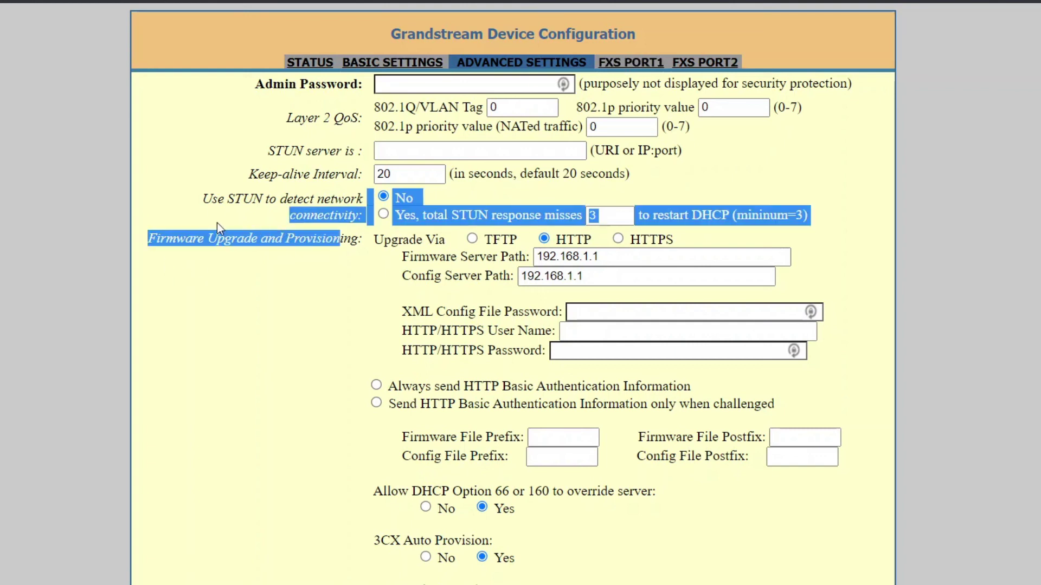
{"action": "left_click", "coordinate": [217, 223]}
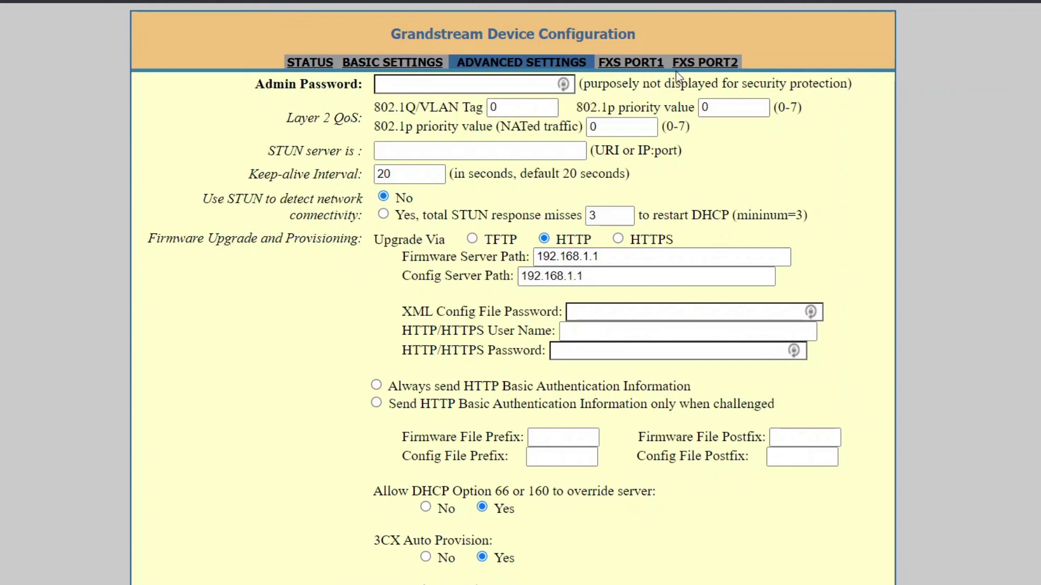